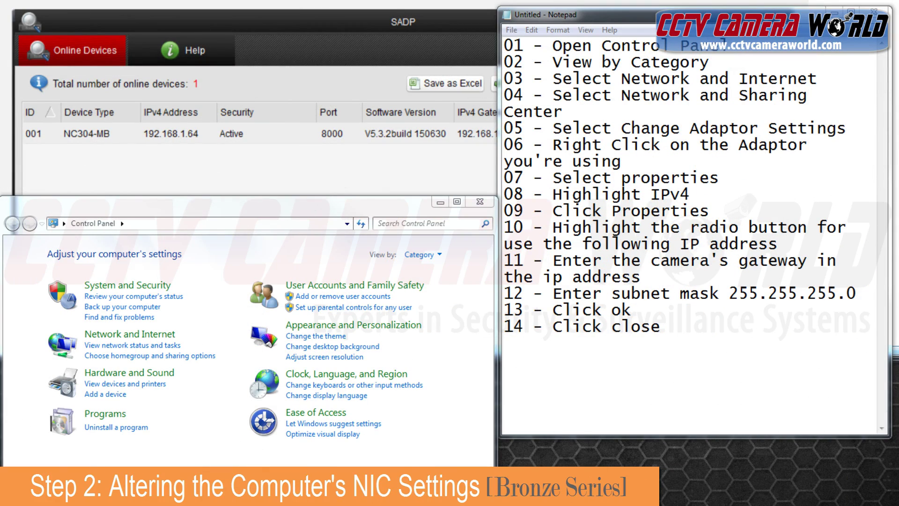
Switch Control Panel to Category view and go to Network and Sharing Center under Network and Internet
{"action": "left_click", "coordinate": [439, 255]}
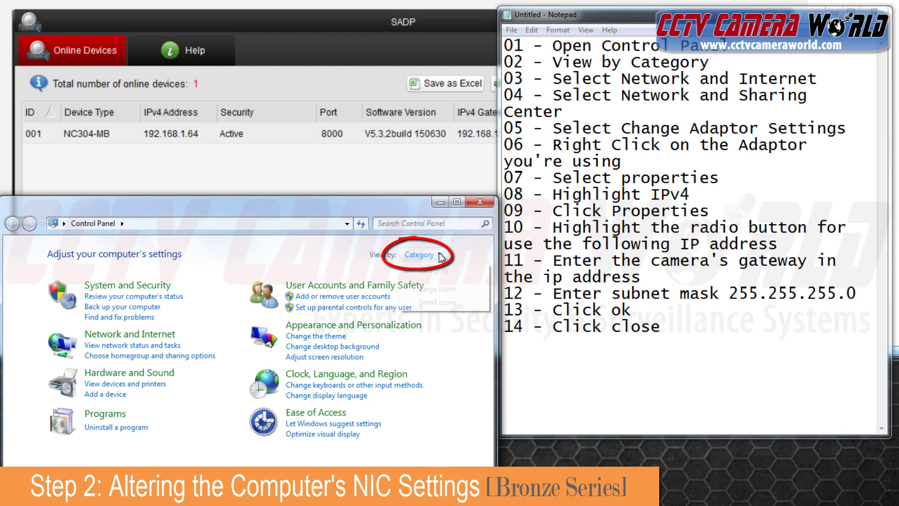
{"action": "left_click", "coordinate": [433, 271]}
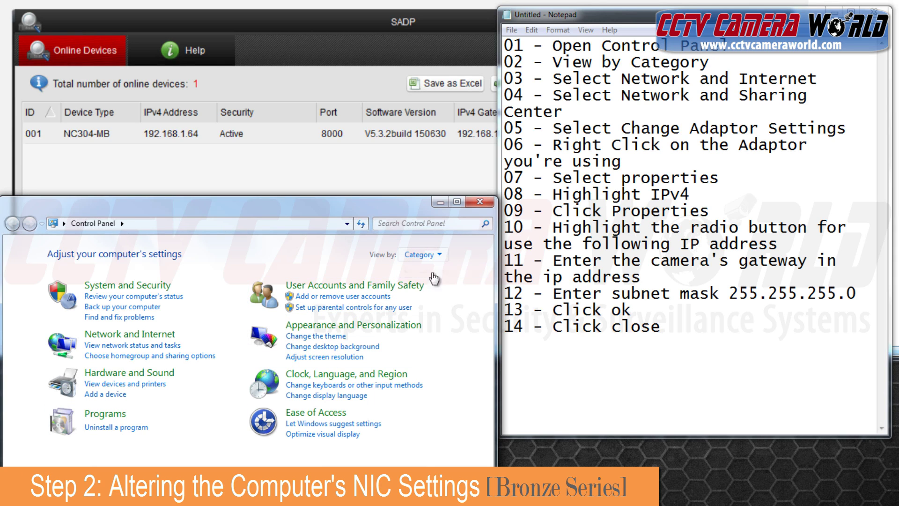
{"action": "left_click", "coordinate": [130, 336]}
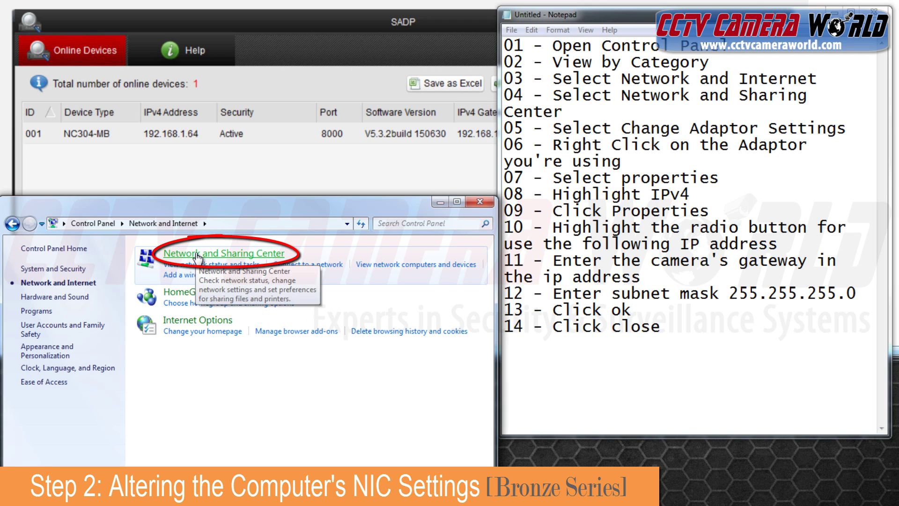
{"action": "left_click", "coordinate": [198, 255]}
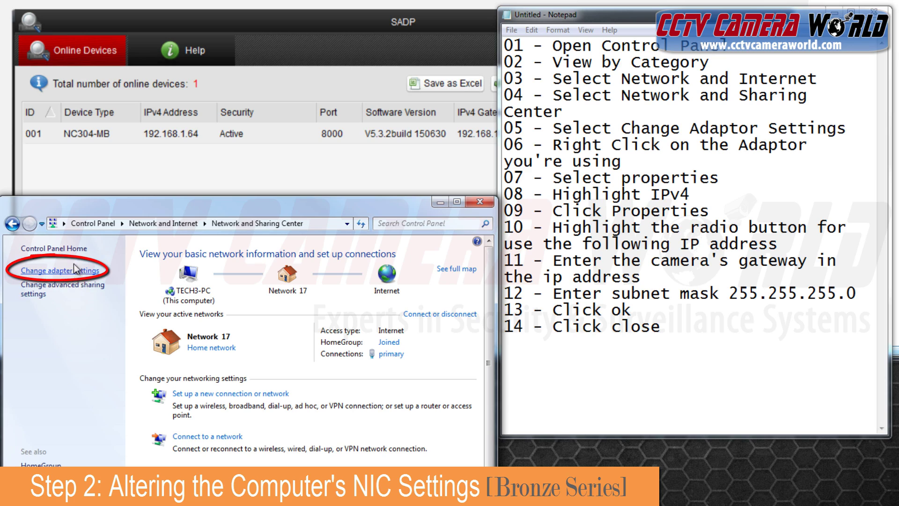
Show the network adapter list and disable the primary adapter
{"action": "left_click", "coordinate": [74, 269]}
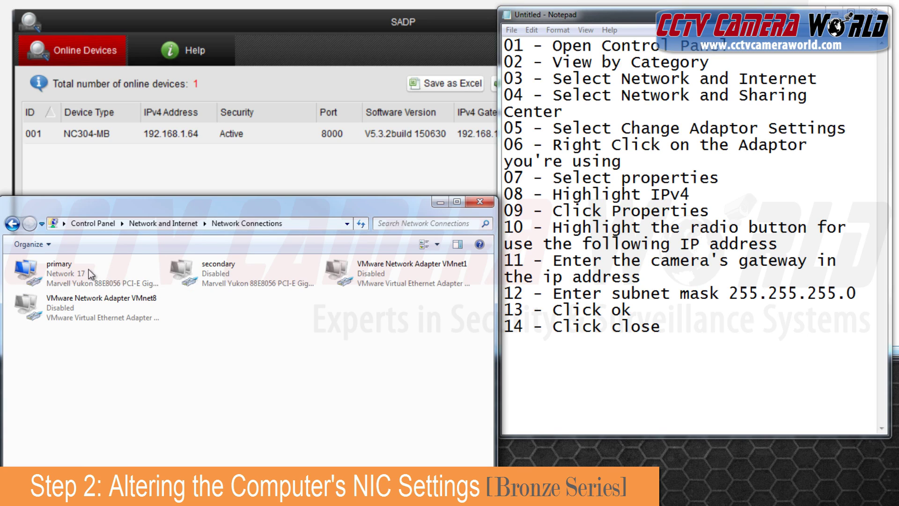
{"action": "left_click", "coordinate": [97, 267]}
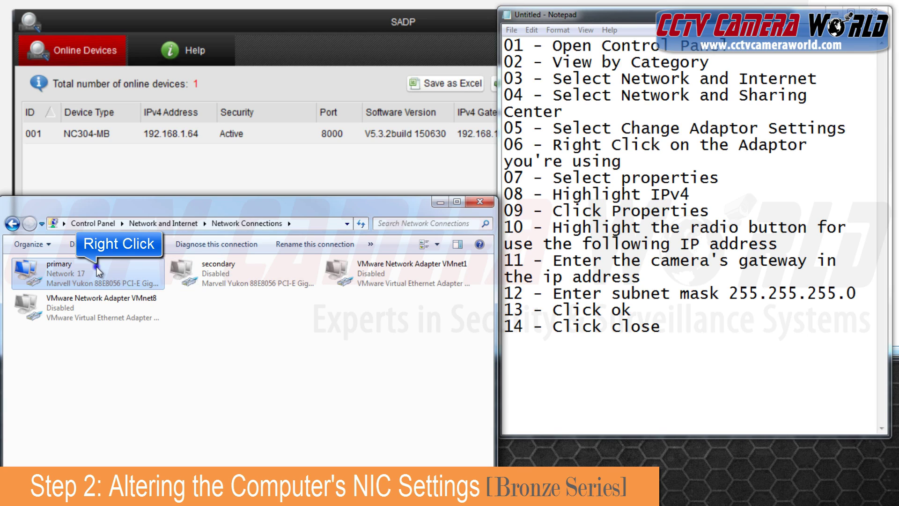
{"action": "right_click", "coordinate": [96, 266]}
{"action": "left_click", "coordinate": [148, 274]}
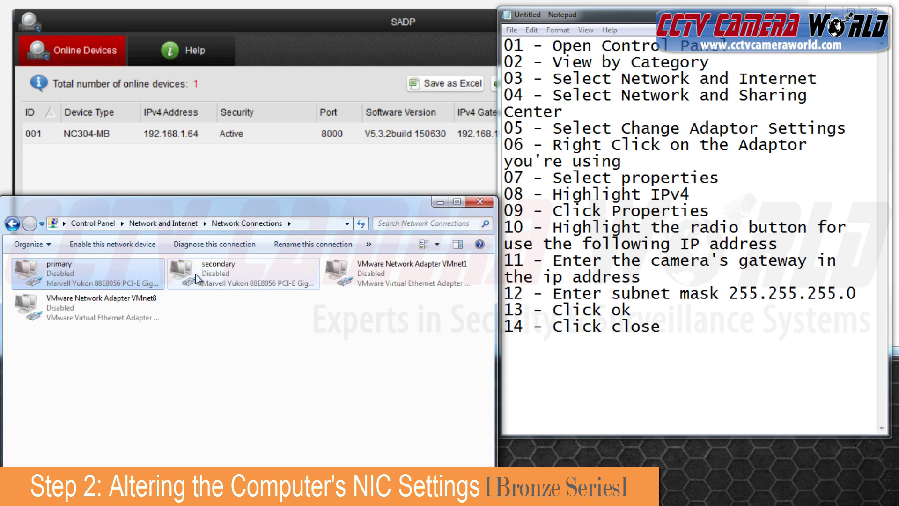
Enable the secondary network adapter
{"action": "left_click", "coordinate": [228, 276]}
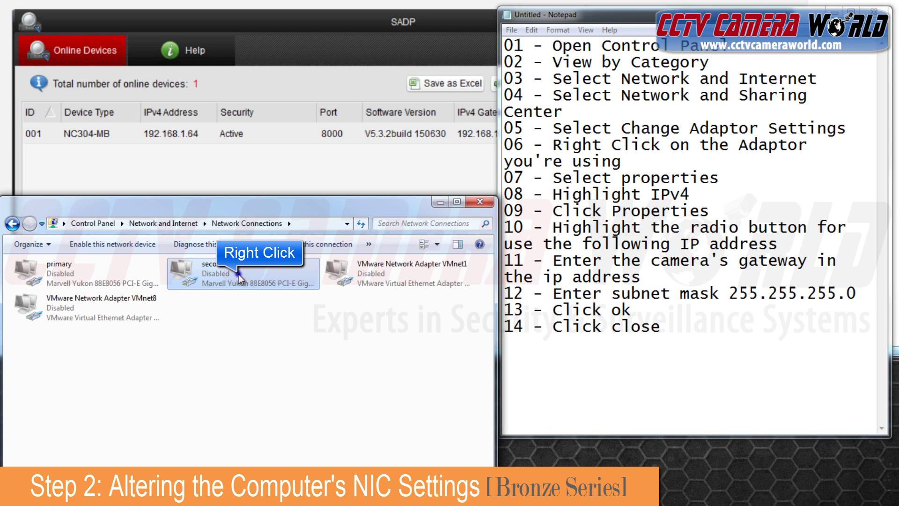
{"action": "right_click", "coordinate": [237, 274]}
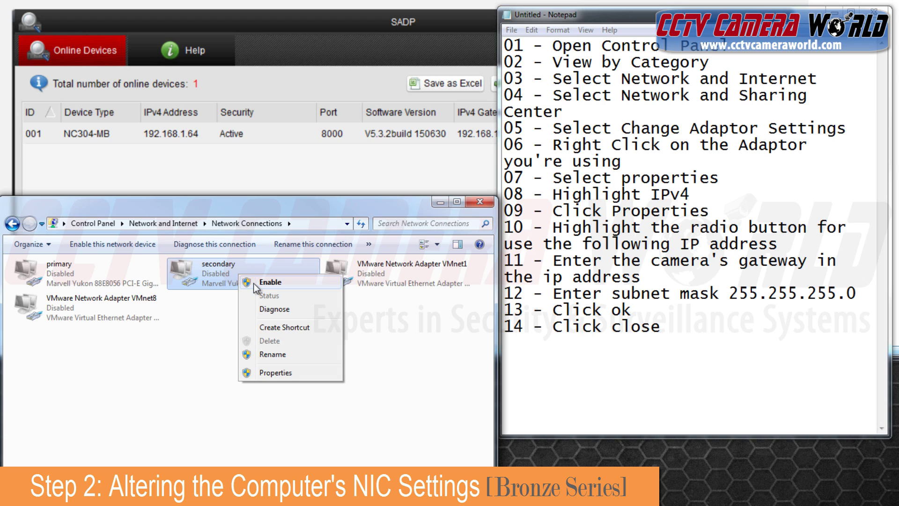
{"action": "left_click", "coordinate": [253, 282]}
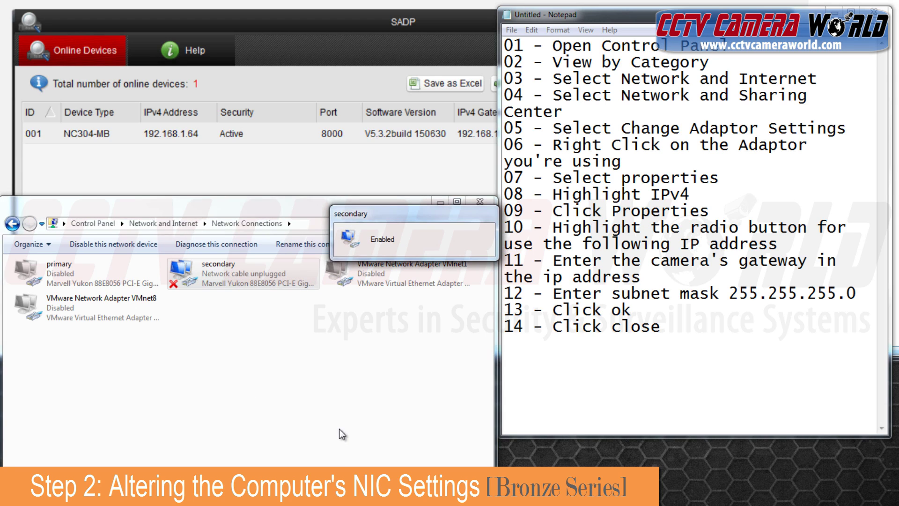
{"action": "right_click", "coordinate": [195, 274]}
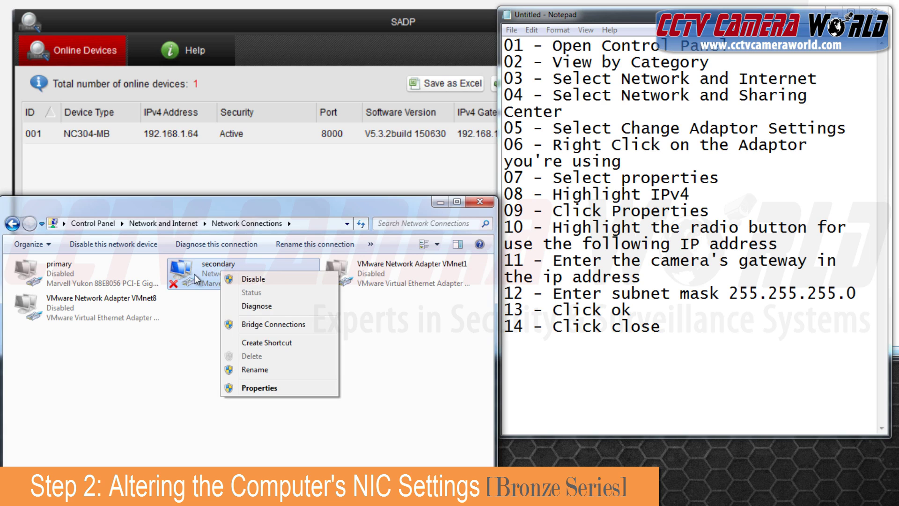
Bring up the Internet Protocol Version 4 properties of the secondary adapter
{"action": "left_click", "coordinate": [236, 390]}
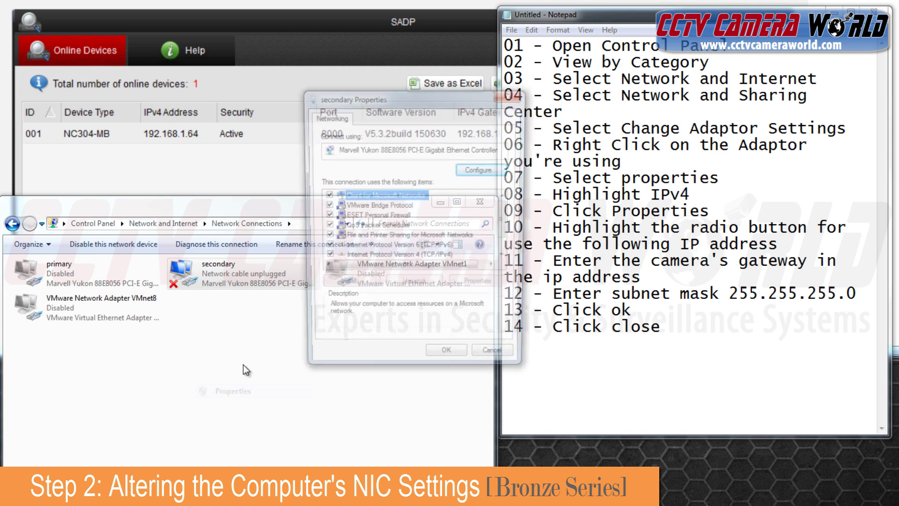
{"action": "left_click_drag", "start_coordinate": [446, 104], "coordinate": [242, 199]}
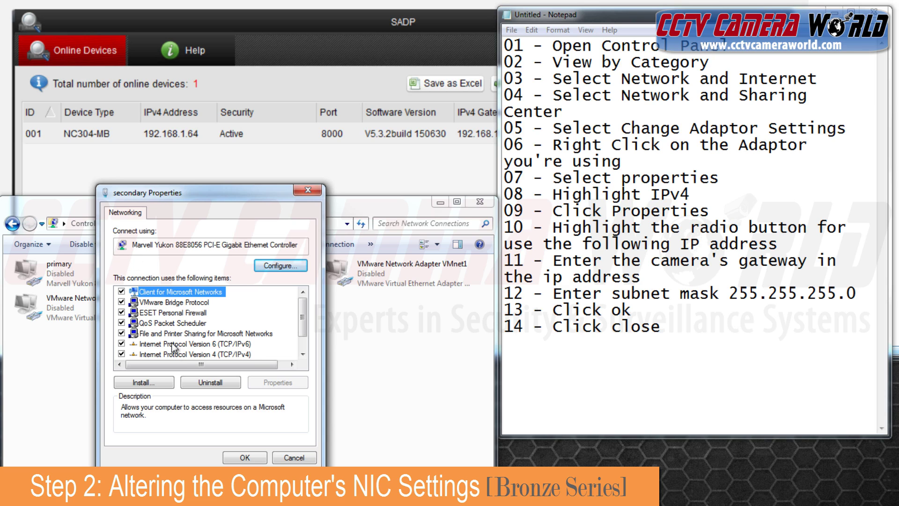
{"action": "left_click", "coordinate": [180, 356]}
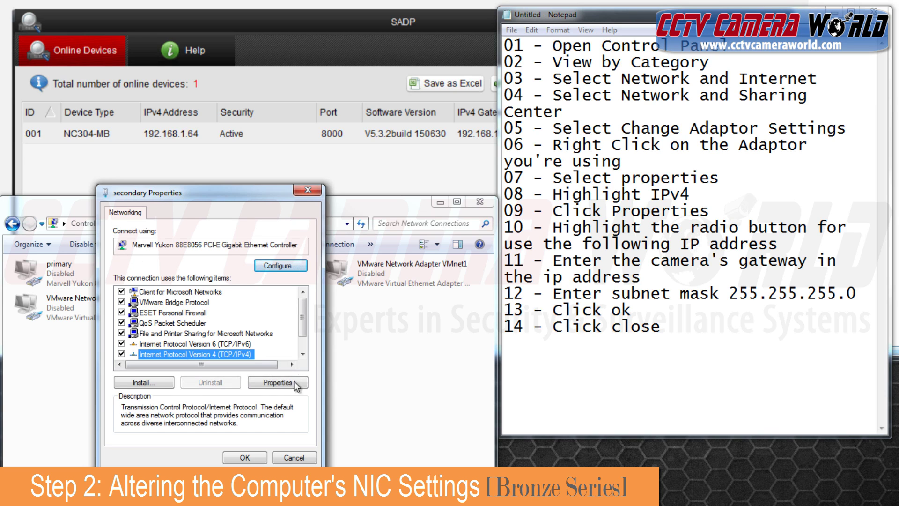
{"action": "left_click", "coordinate": [278, 382]}
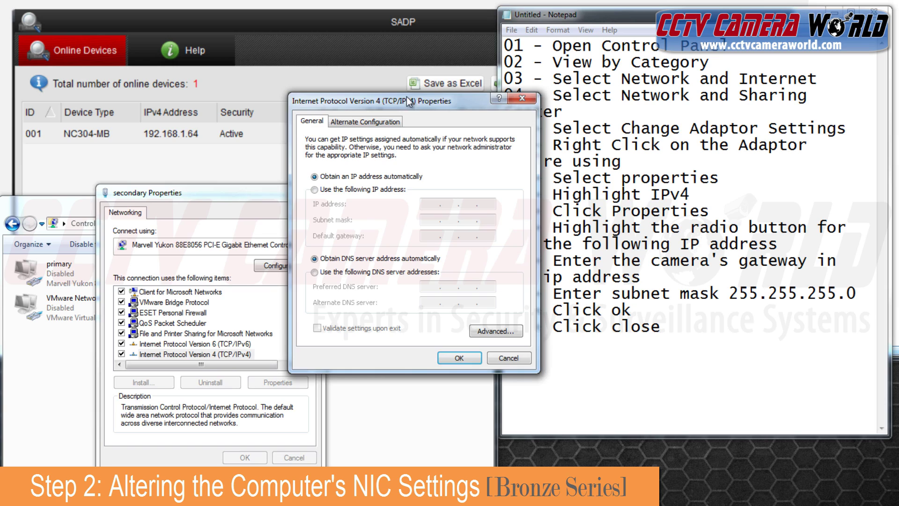
{"action": "left_click_drag", "start_coordinate": [473, 94], "coordinate": [198, 187]}
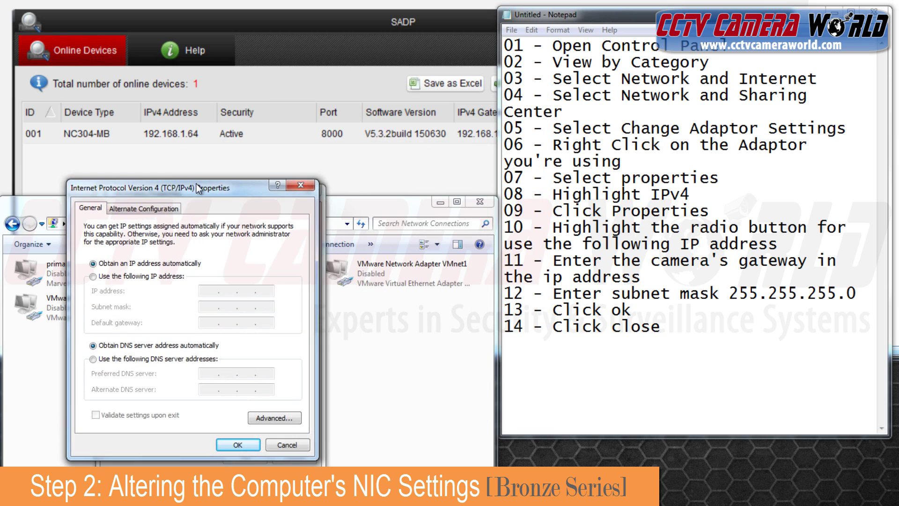
Assign static IP 192.168.1.1 with subnet mask 255.255.255.0, then confirm and close the dialogs
{"action": "left_click", "coordinate": [94, 276]}
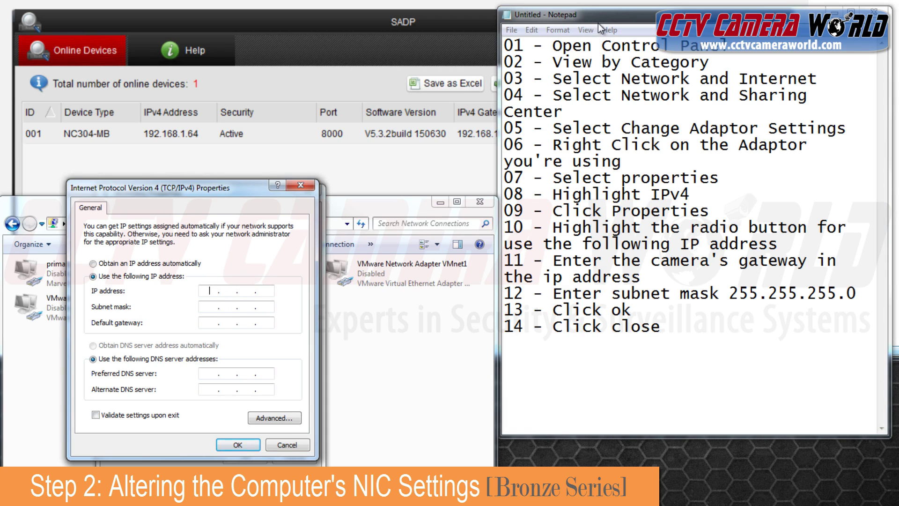
{"action": "left_click_drag", "start_coordinate": [604, 13], "coordinate": [623, 15]}
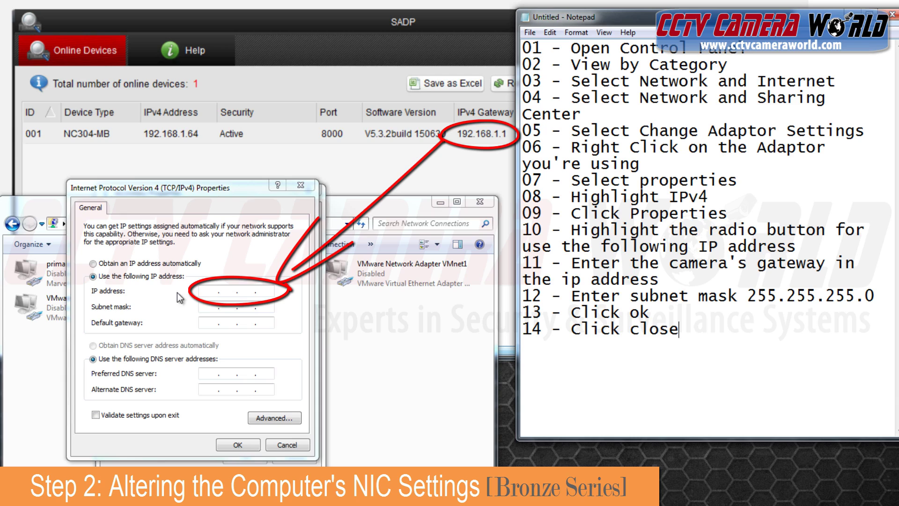
{"action": "left_click", "coordinate": [205, 290]}
{"action": "type", "text": "1"}
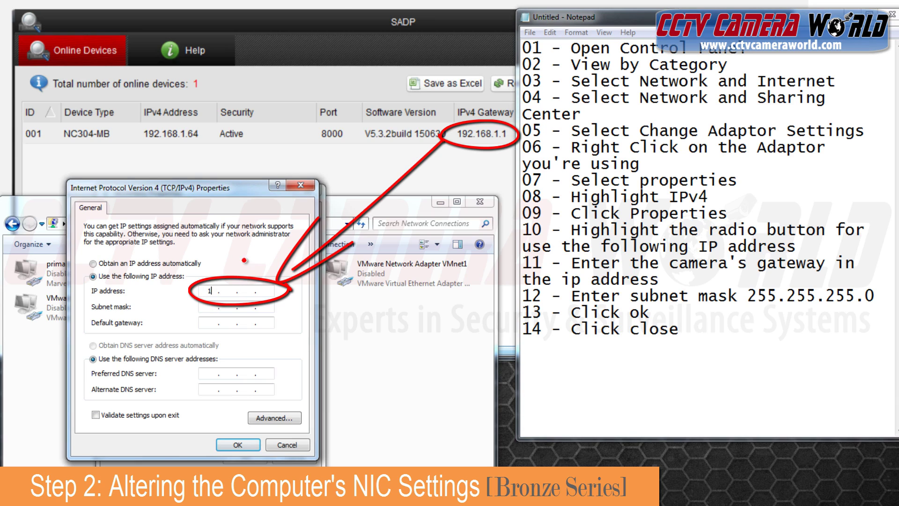
{"action": "type", "text": "92 . 168 . 1"}
{"action": "left_click", "coordinate": [210, 305]}
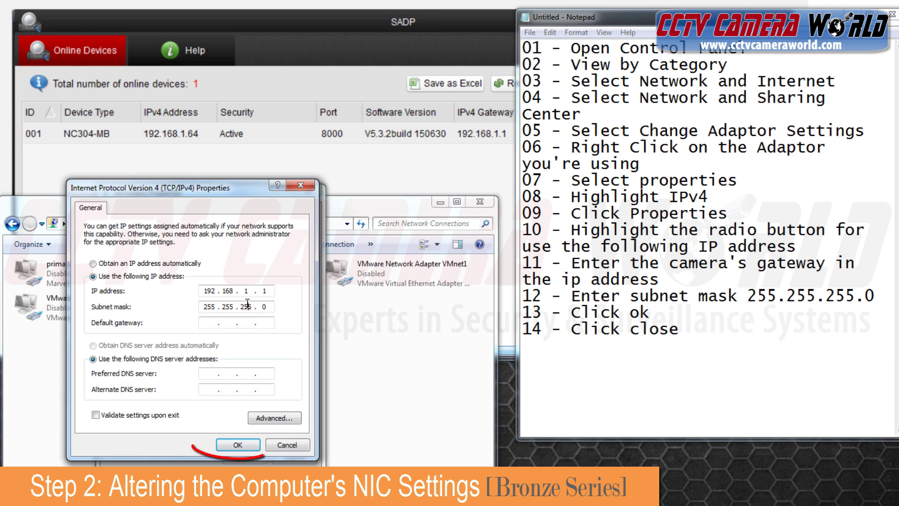
{"action": "left_click", "coordinate": [245, 444]}
{"action": "left_click", "coordinate": [244, 457]}
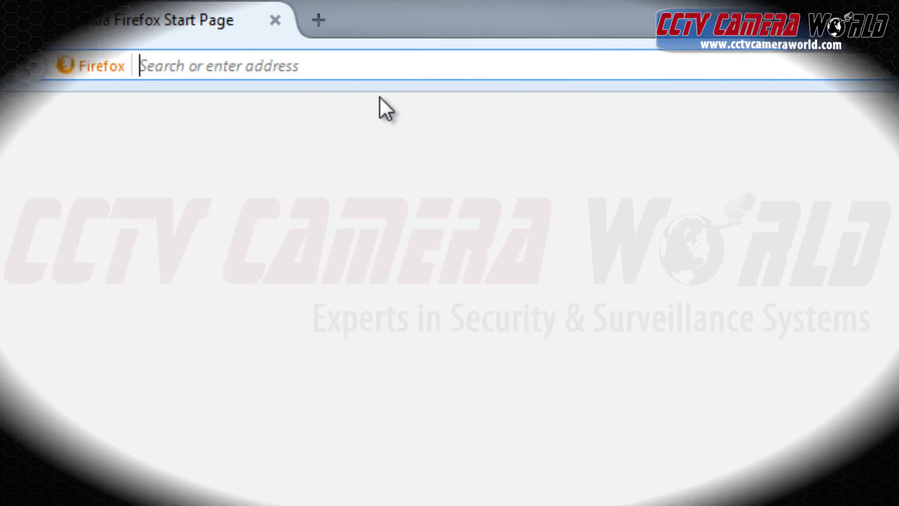
Go to the camera address 192.168.1.64 in the Firefox address bar
{"action": "type", "text": "192.168.1"}
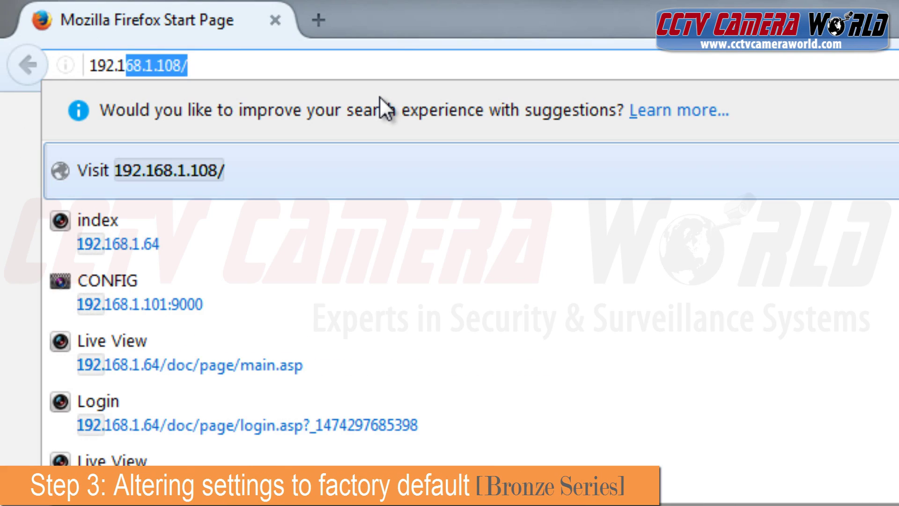
{"action": "type", "text": "."}
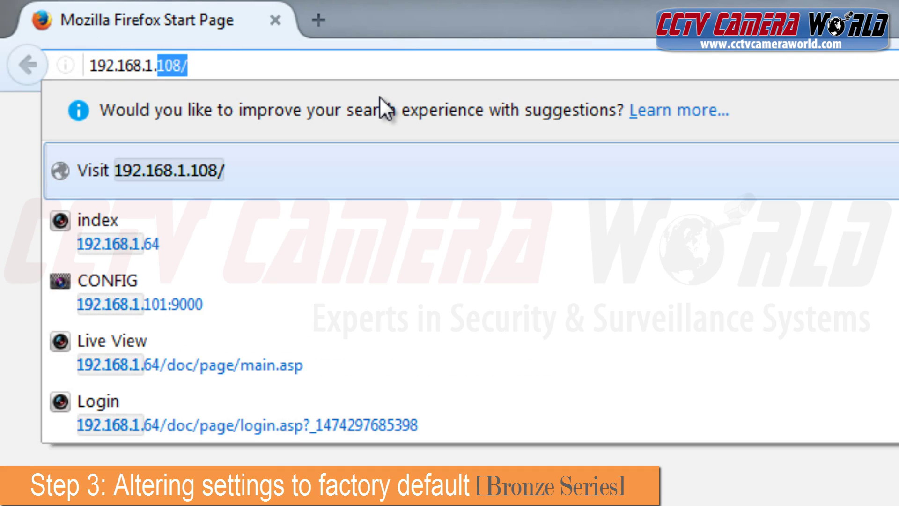
{"action": "type", "text": "64"}
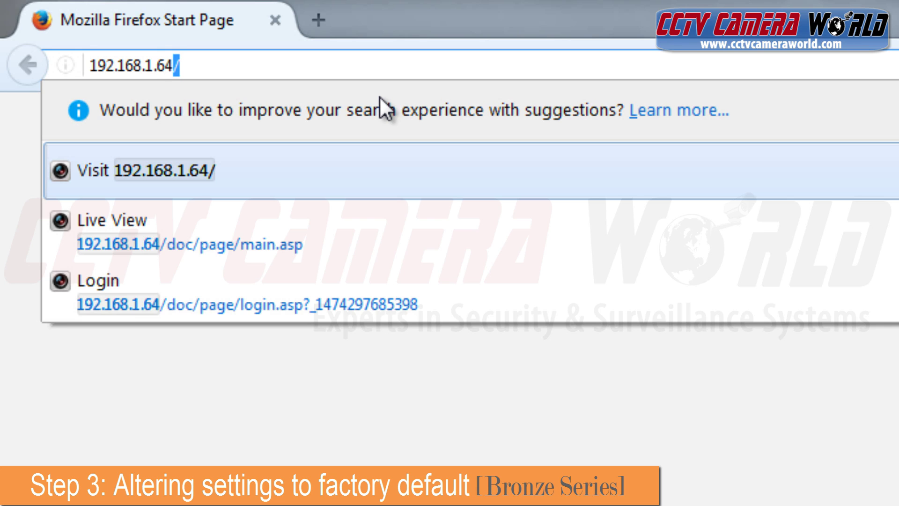
{"action": "key", "text": "Return"}
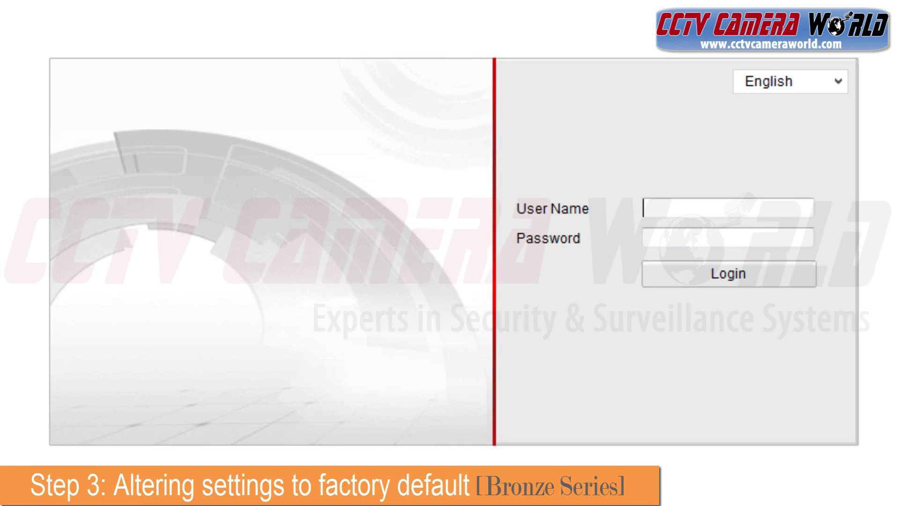
Sign in with the admin account and its password, accepting the weak-password warning
{"action": "type", "text": "admin"}
{"action": "key", "text": "Tab"}
{"action": "type", "text": "adm"}
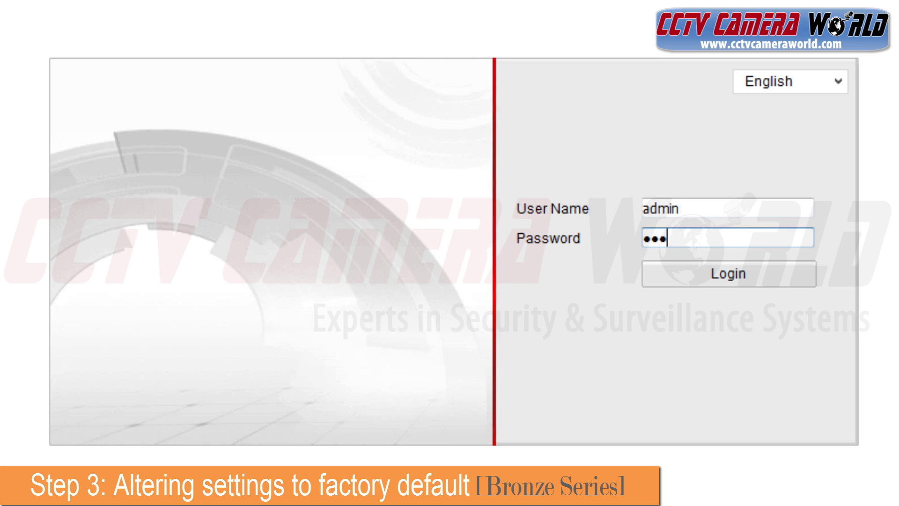
{"action": "type", "text": "in"}
{"action": "key", "text": "Return"}
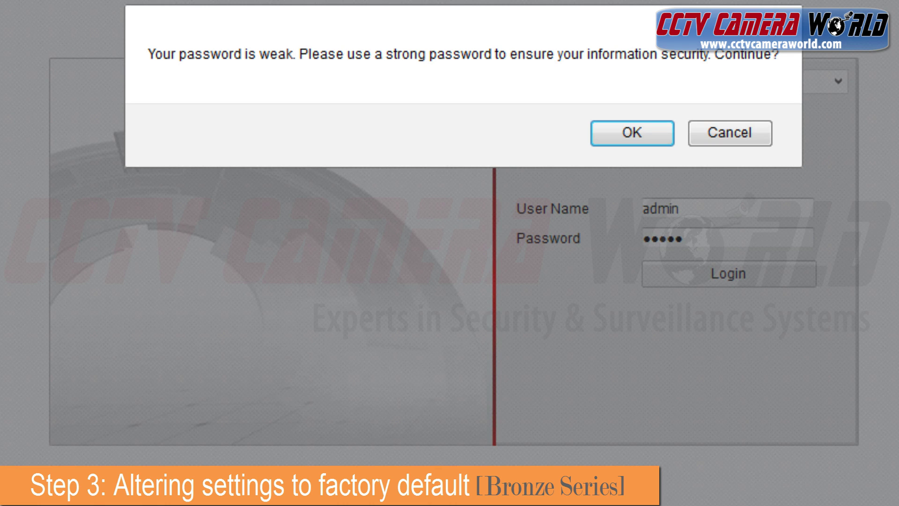
{"action": "left_click", "coordinate": [615, 138]}
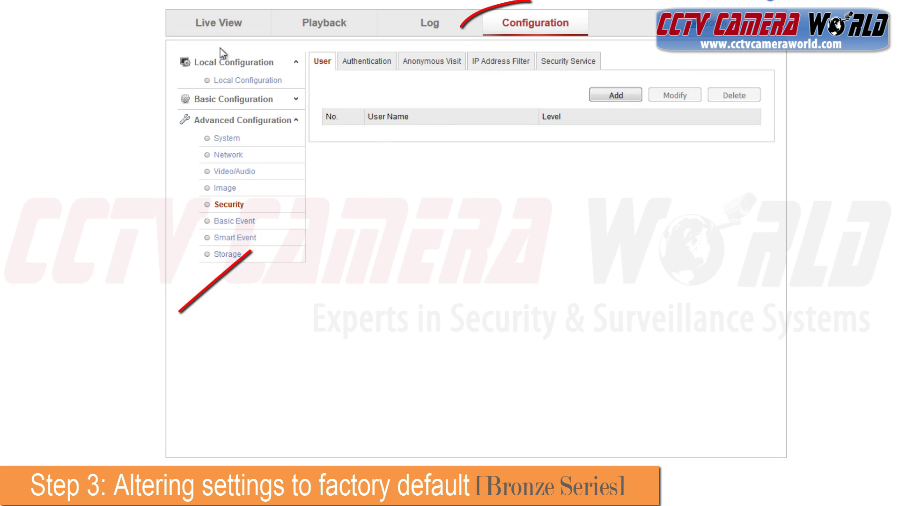
Under System > Maintenance, restore all camera parameters to defaults and confirm the reboot
{"action": "left_click", "coordinate": [250, 154]}
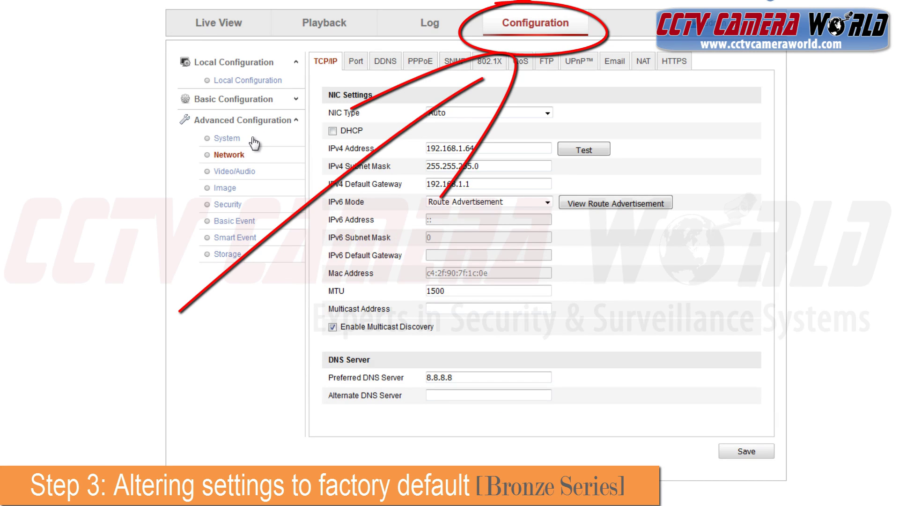
{"action": "left_click", "coordinate": [254, 142]}
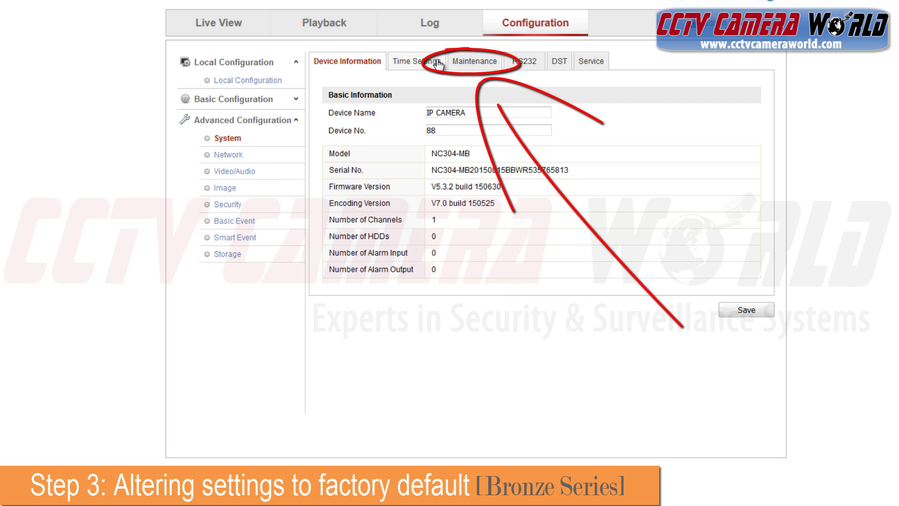
{"action": "left_click", "coordinate": [483, 66]}
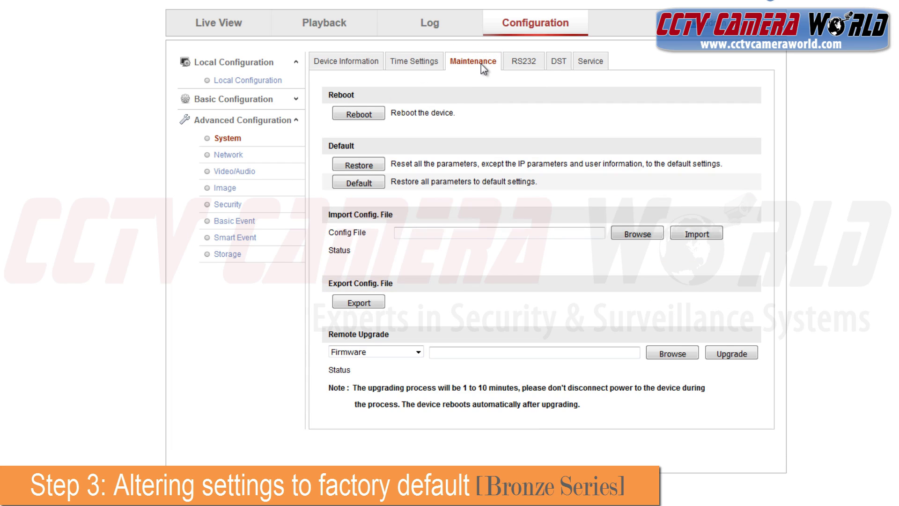
{"action": "left_click", "coordinate": [357, 186]}
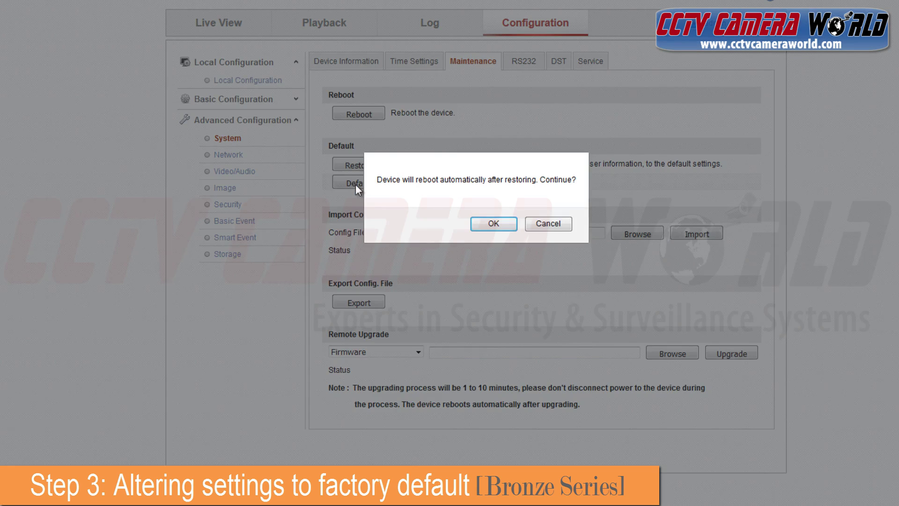
{"action": "left_click", "coordinate": [492, 224]}
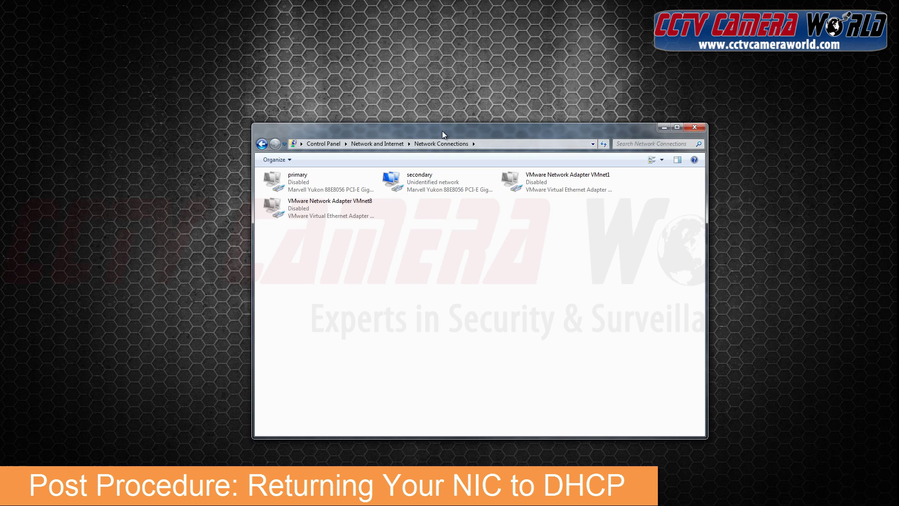
In the secondary adapter's IPv4 properties, choose automatic IP and DNS server addresses and apply with OK
{"action": "left_click", "coordinate": [433, 189]}
{"action": "right_click", "coordinate": [432, 189]}
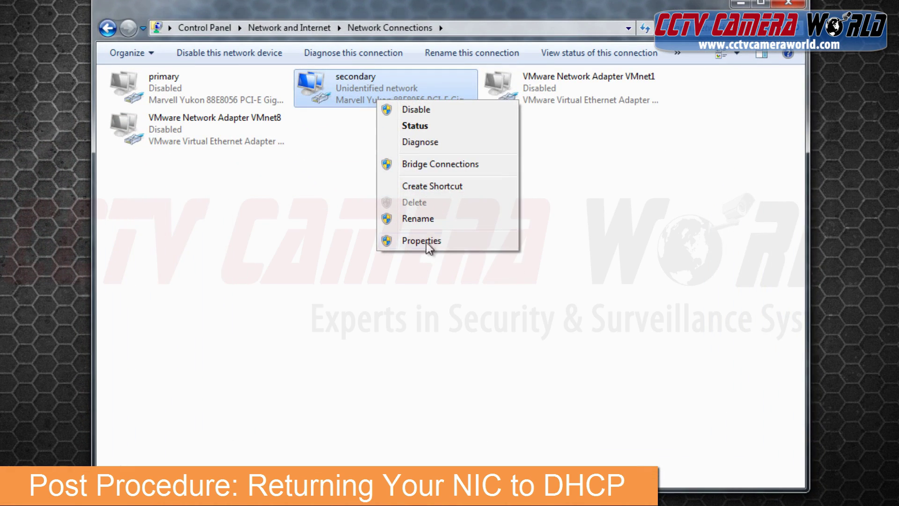
{"action": "left_click", "coordinate": [426, 242]}
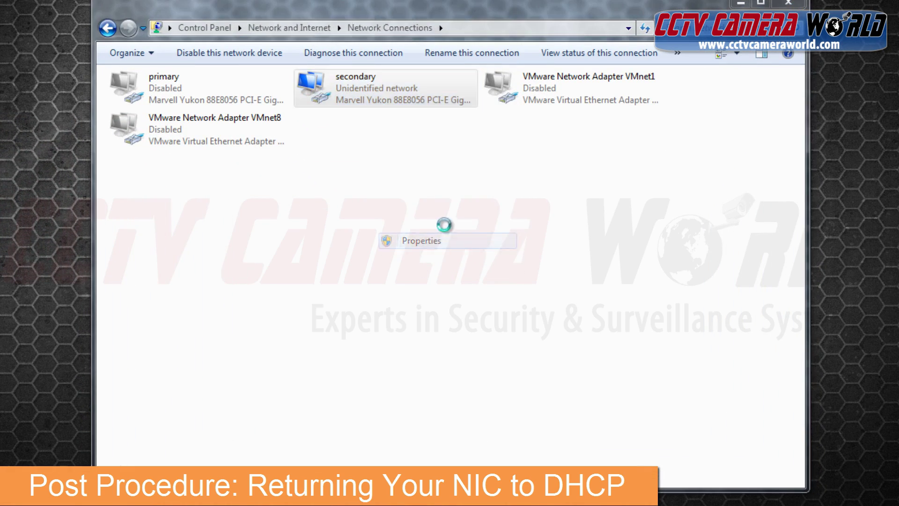
{"action": "left_click", "coordinate": [407, 230]}
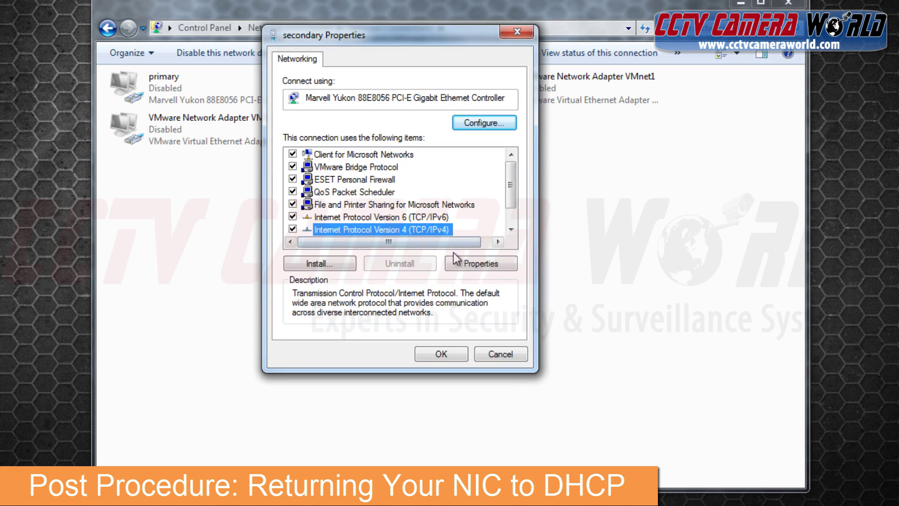
{"action": "left_click", "coordinate": [468, 263]}
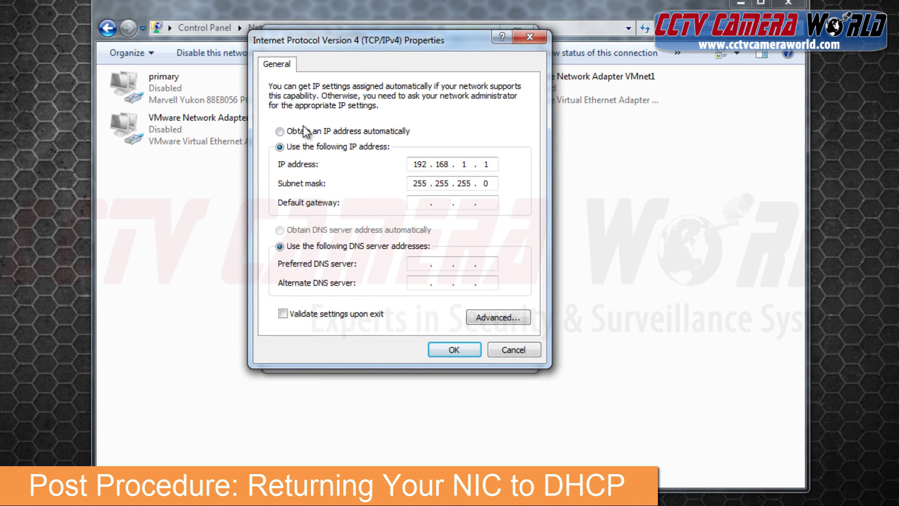
{"action": "left_click", "coordinate": [306, 133]}
{"action": "left_click", "coordinate": [328, 229]}
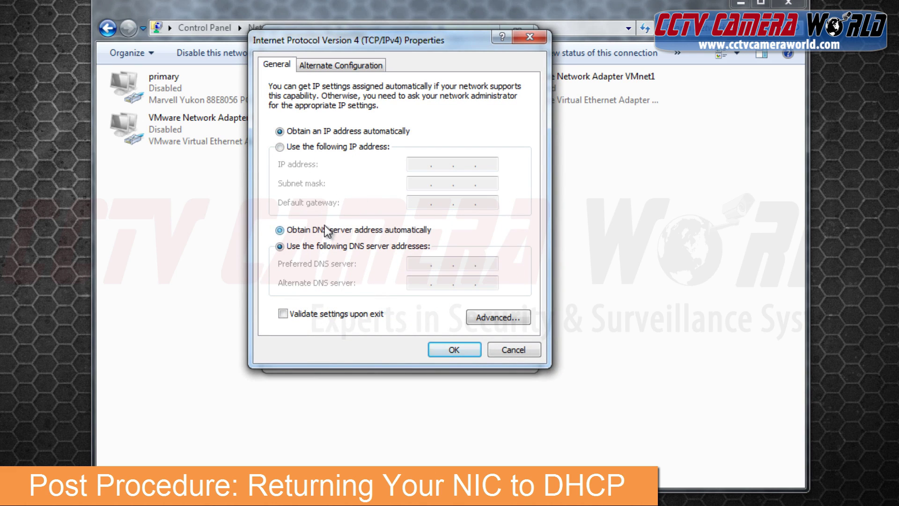
{"action": "left_click", "coordinate": [450, 349]}
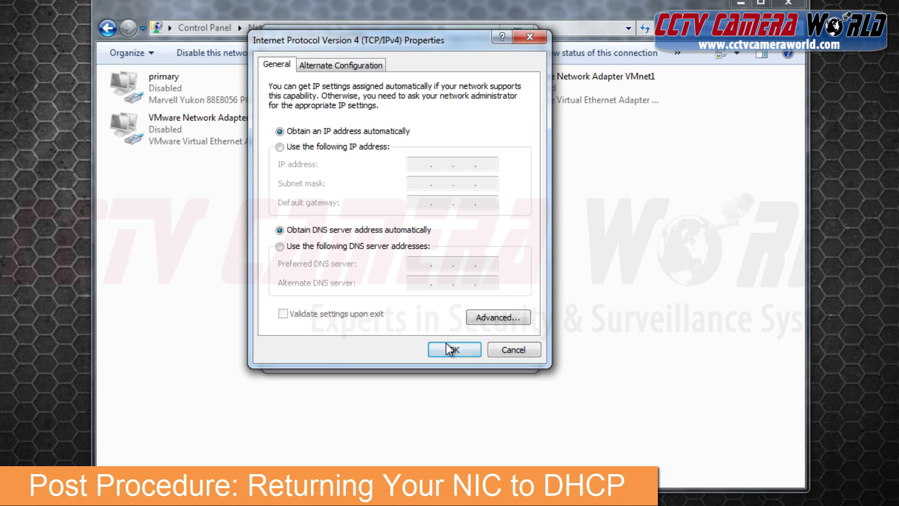